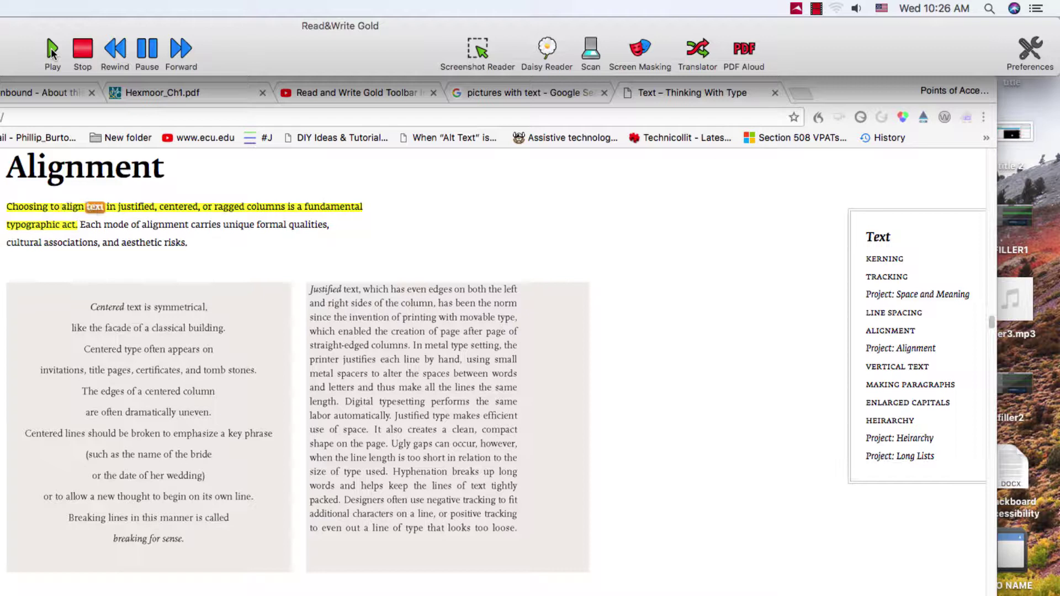
# - Stop the current reading and restore the appearance preferences to their defaults
pyautogui.click(85, 50)
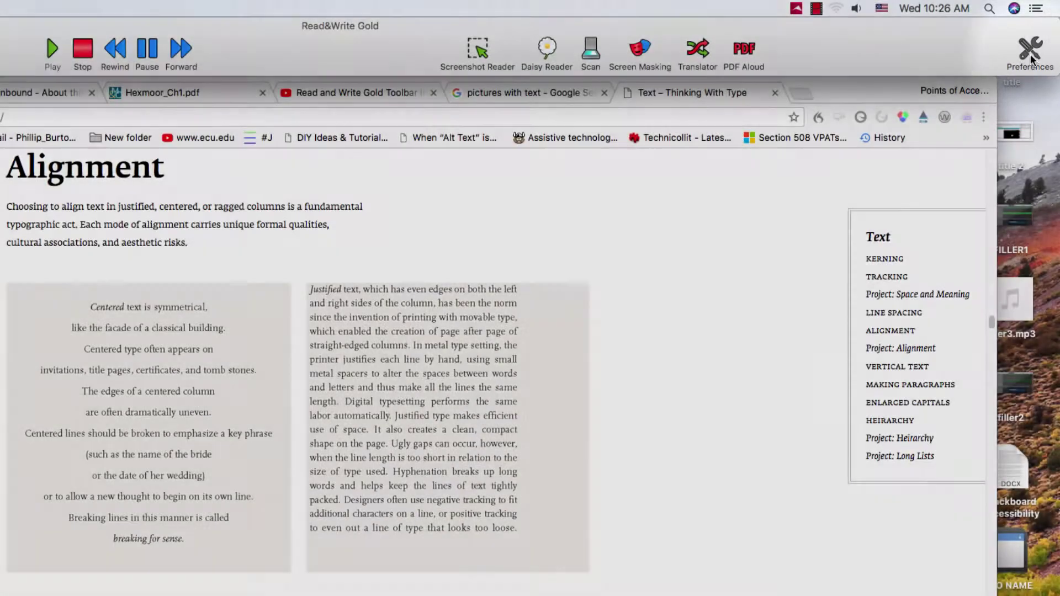
pyautogui.click(1029, 50)
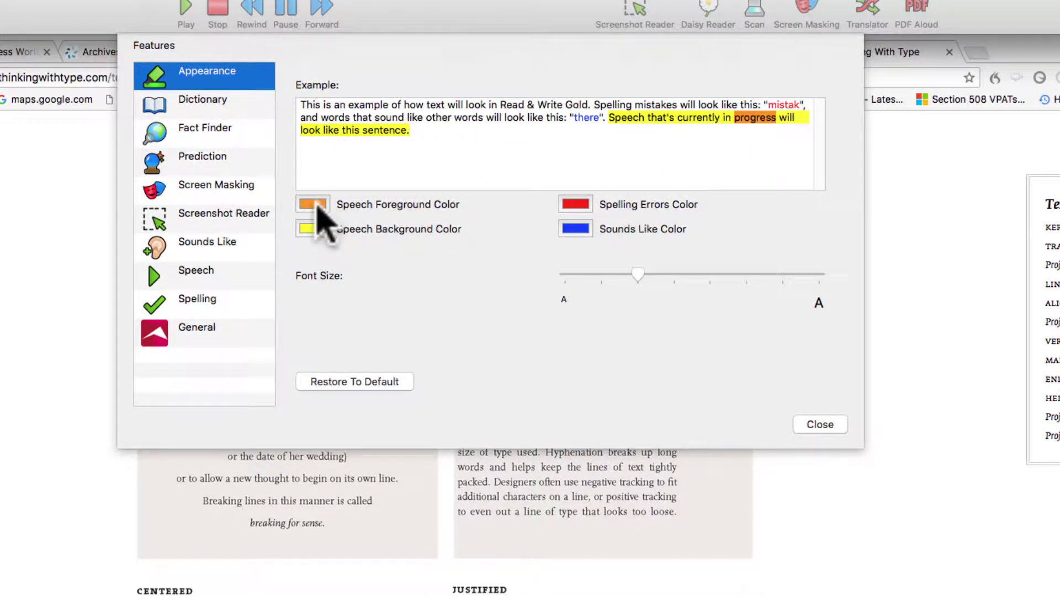
pyautogui.click(354, 384)
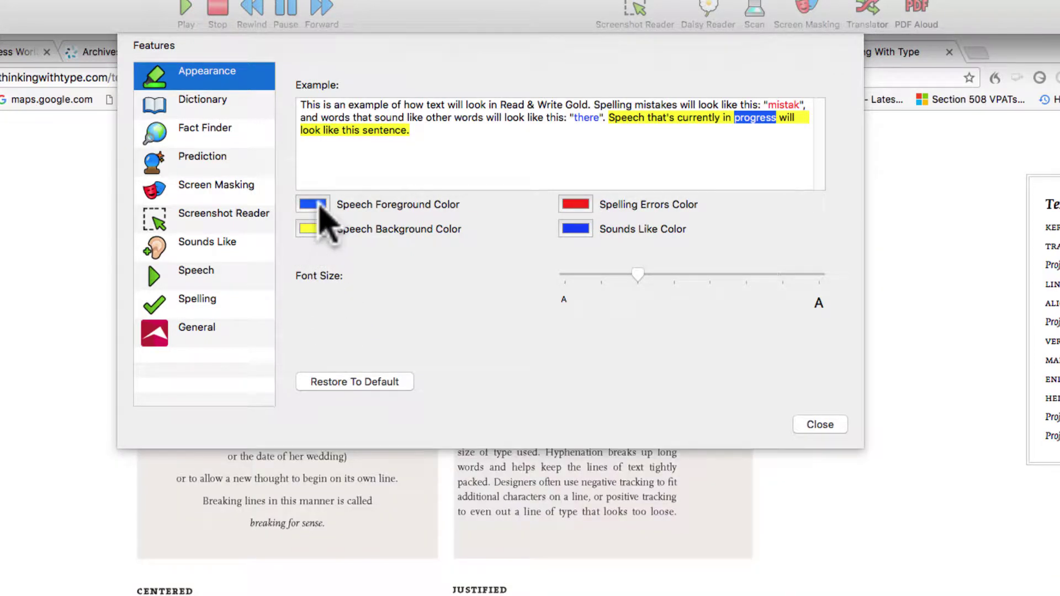
# - Set the speech foreground color to mint green at about 95% opacity and increase the preferences font size by one notch
pyautogui.click(318, 205)
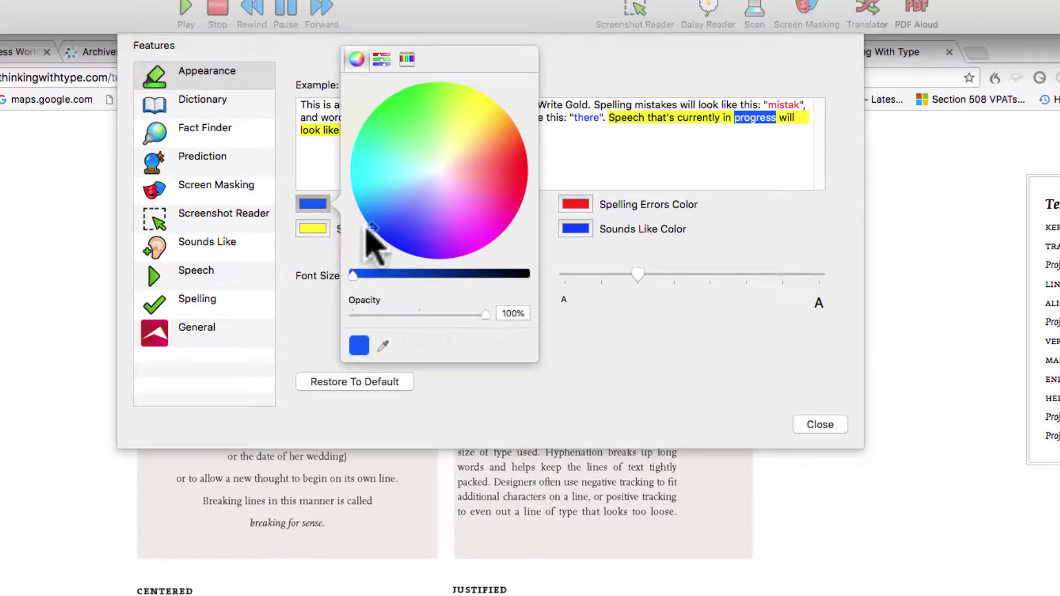
pyautogui.moveTo(367, 223); pyautogui.dragTo(397, 155)
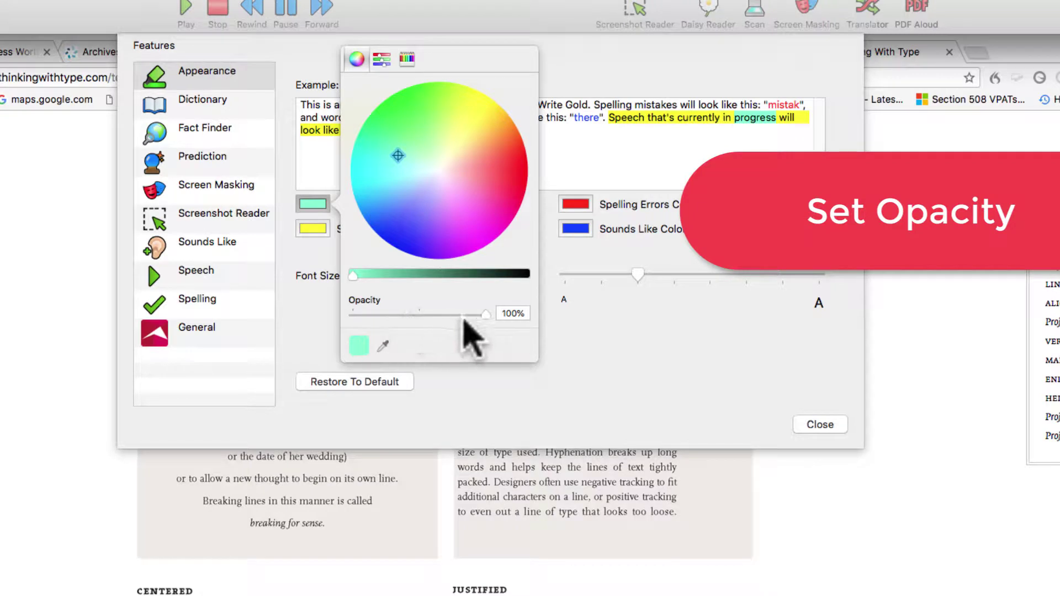
pyautogui.moveTo(484, 314)
pyautogui.mouseDown()
pyautogui.moveTo(386, 312)
pyautogui.moveTo(478, 315)
pyautogui.mouseUp()
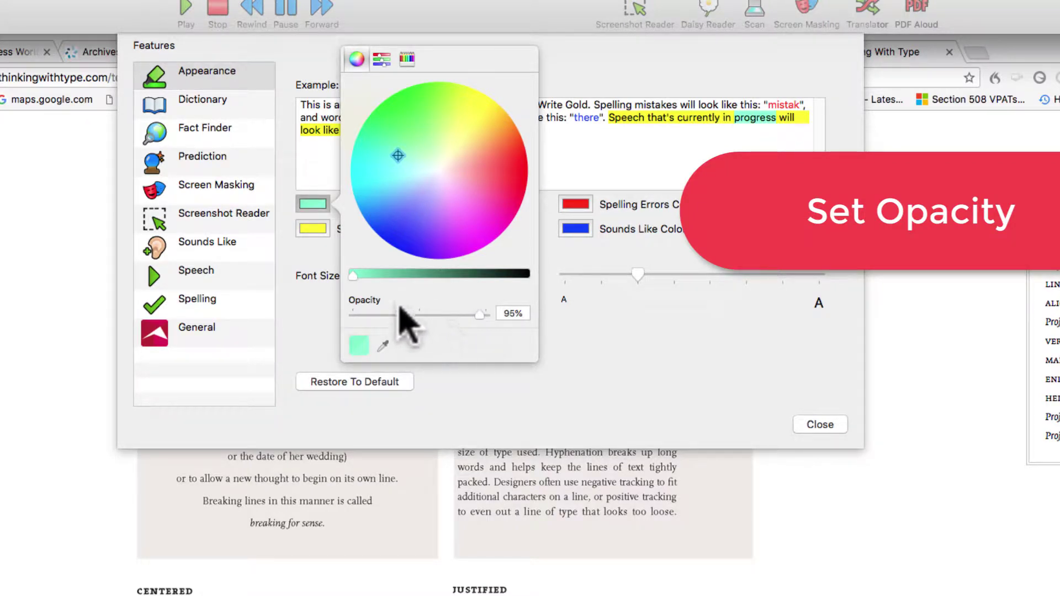
pyautogui.moveTo(356, 276)
pyautogui.mouseDown()
pyautogui.moveTo(499, 276)
pyautogui.moveTo(531, 287)
pyautogui.moveTo(351, 282)
pyautogui.mouseUp()
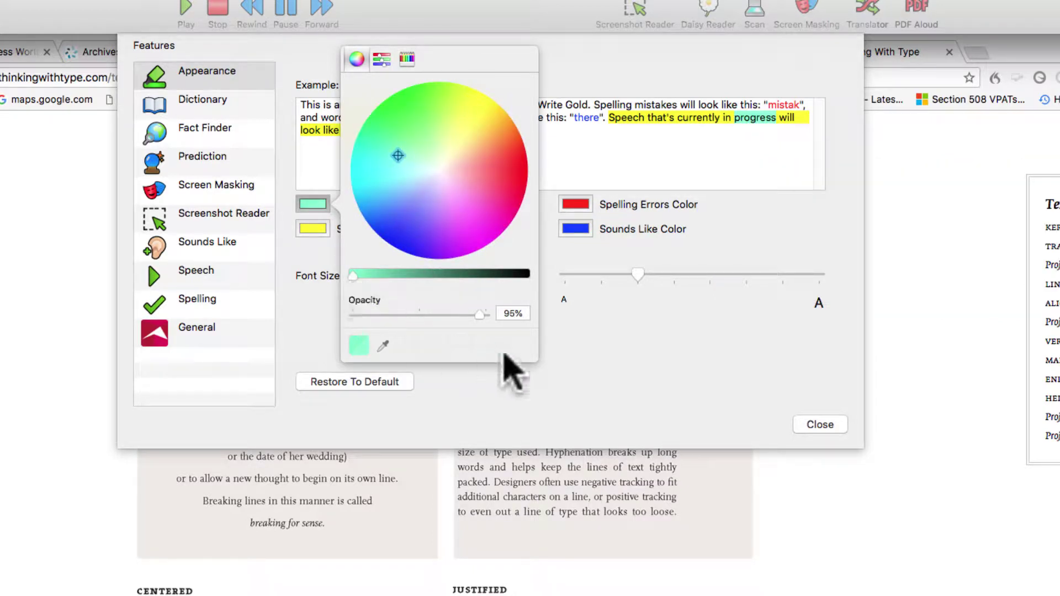
pyautogui.click(632, 409)
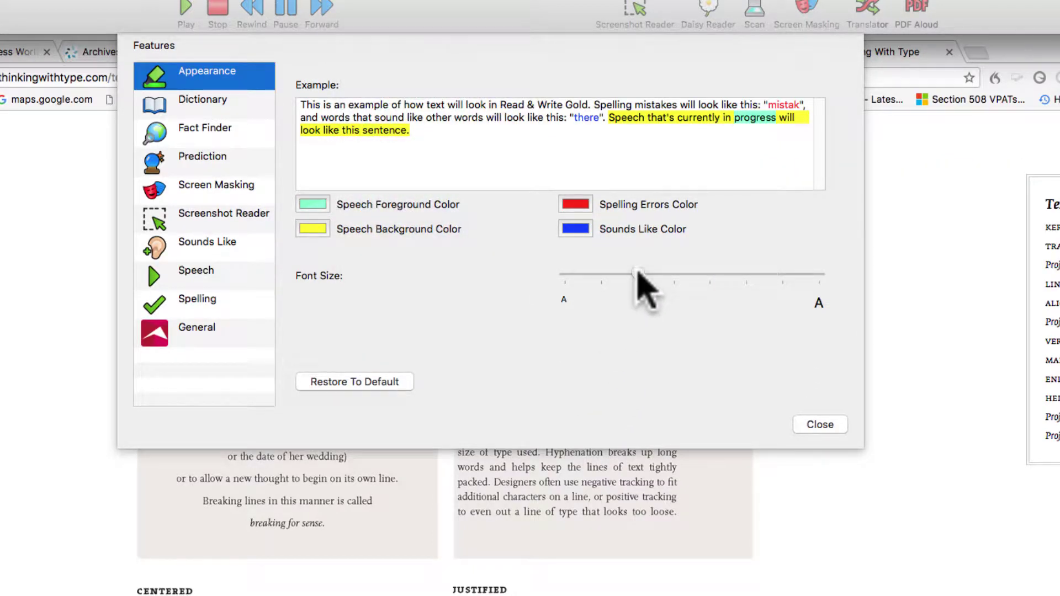
pyautogui.moveTo(638, 273); pyautogui.dragTo(668, 280)
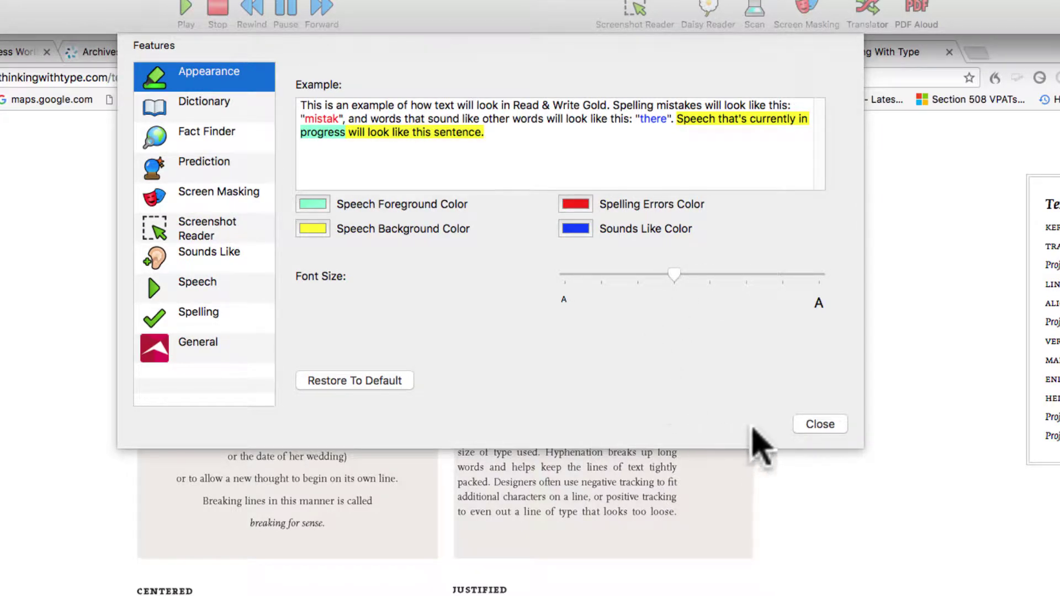
pyautogui.click(818, 425)
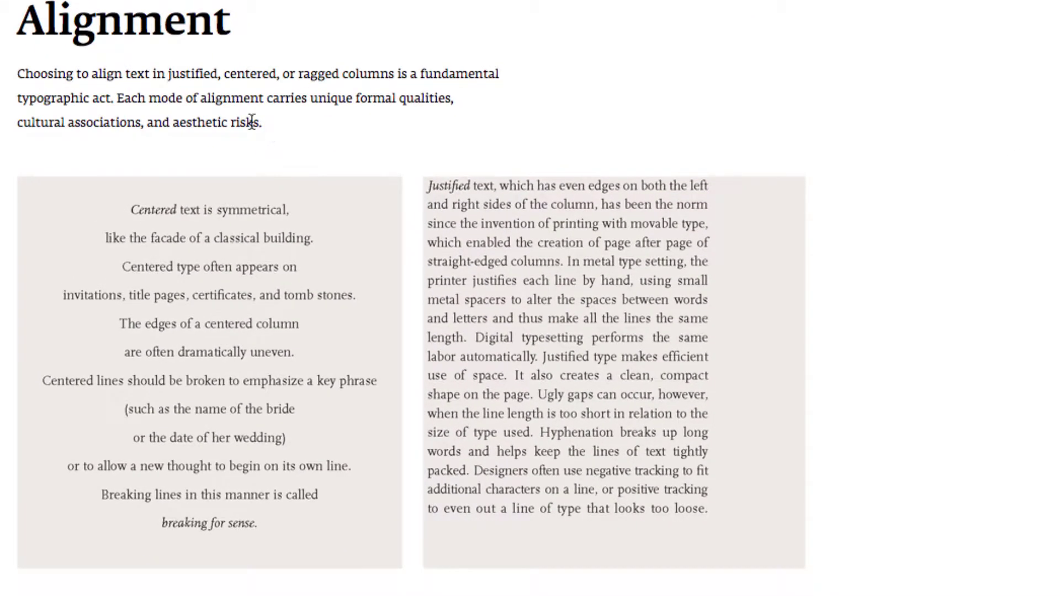
# - Have the introductory paragraph below the Alignment heading read aloud and stop the reading
pyautogui.moveTo(329, 210); pyautogui.dragTo(178, 177)
pyautogui.moveTo(70, 80); pyautogui.dragTo(23, 68)
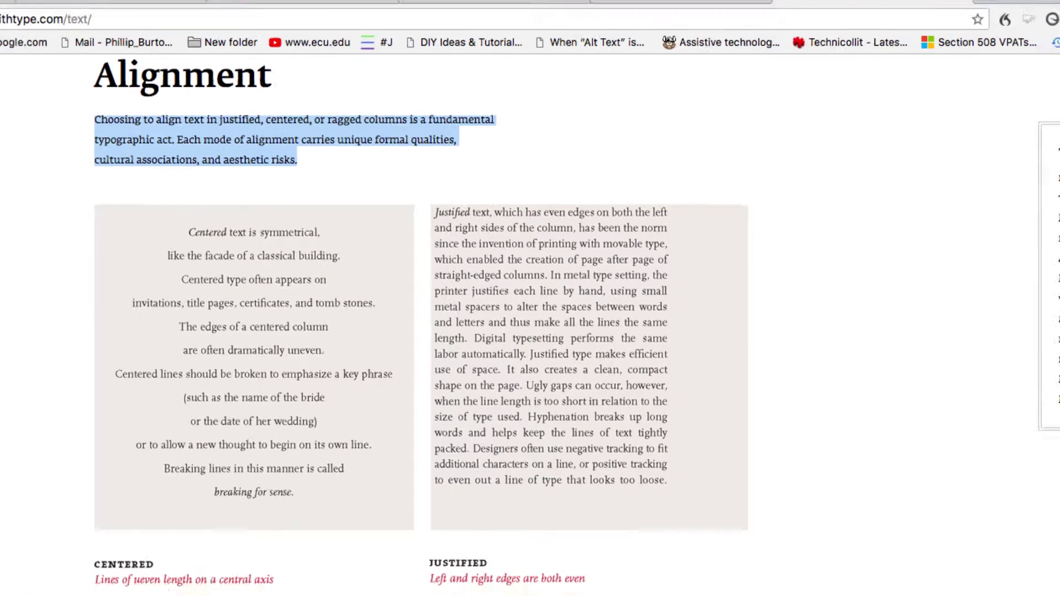
pyautogui.click(212, 25)
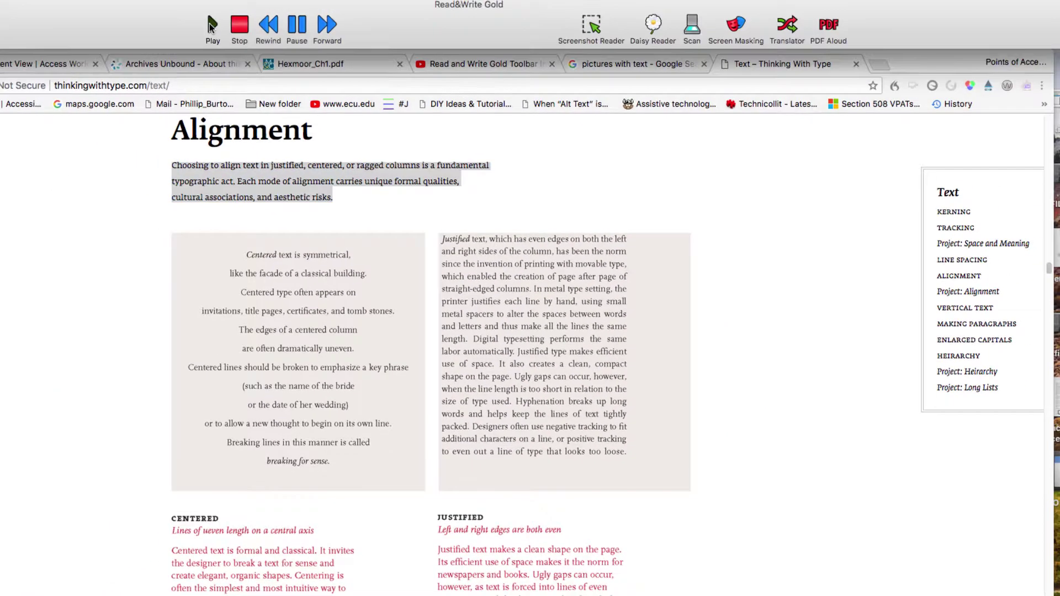
pyautogui.click(241, 28)
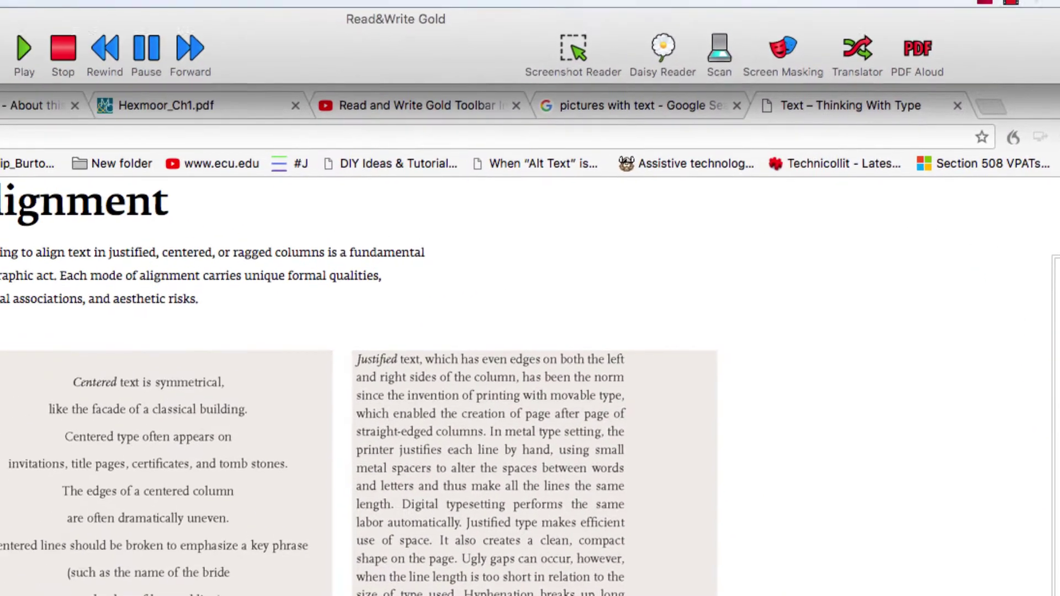
# - Set the Screenshot Reader preferences to output screenshots to Microsoft Word
pyautogui.click(1032, 39)
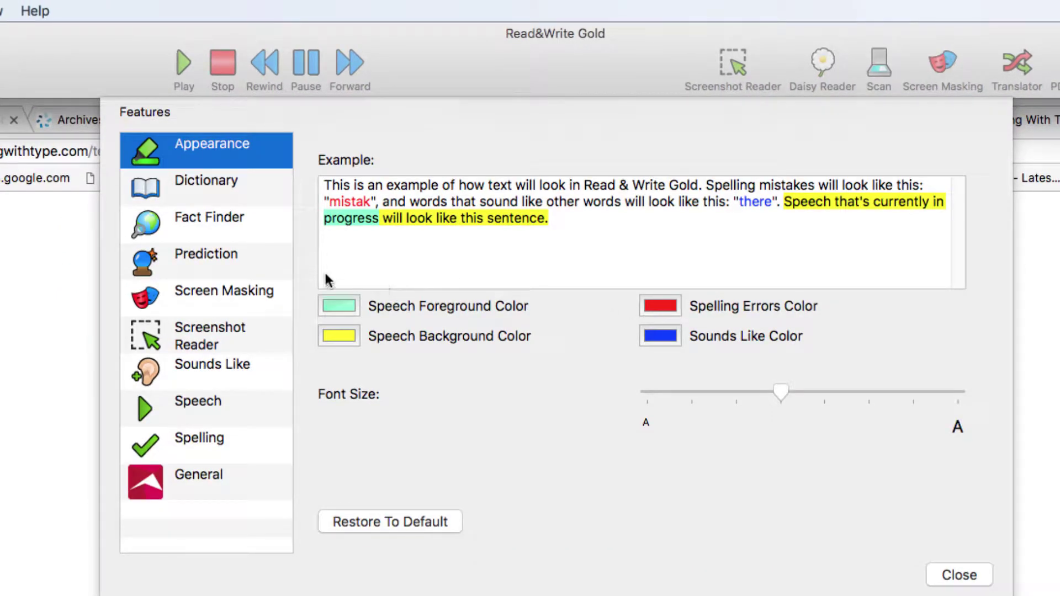
pyautogui.click(190, 345)
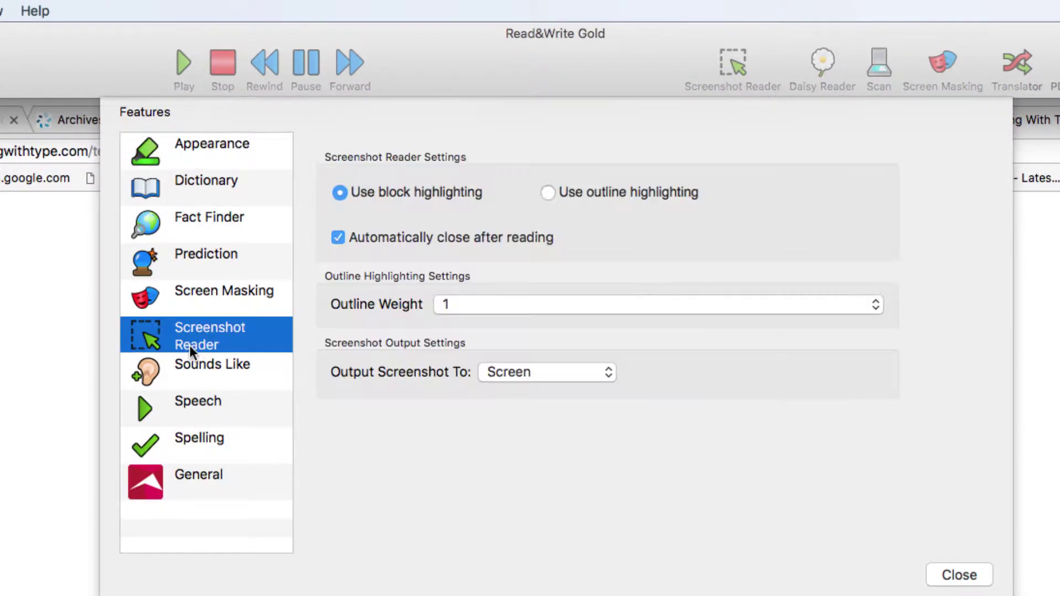
pyautogui.click(609, 375)
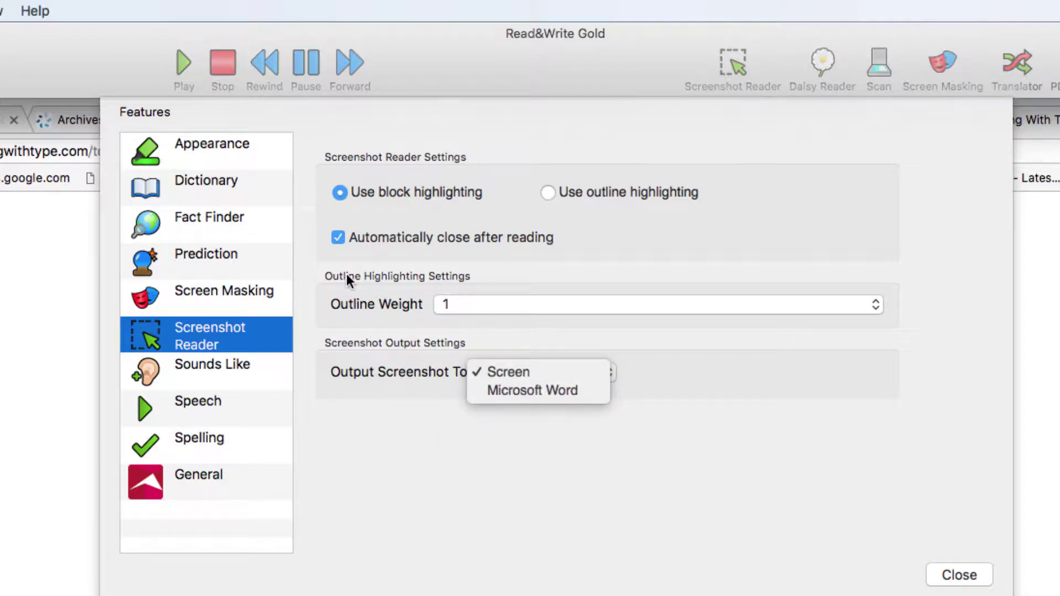
pyautogui.click(506, 392)
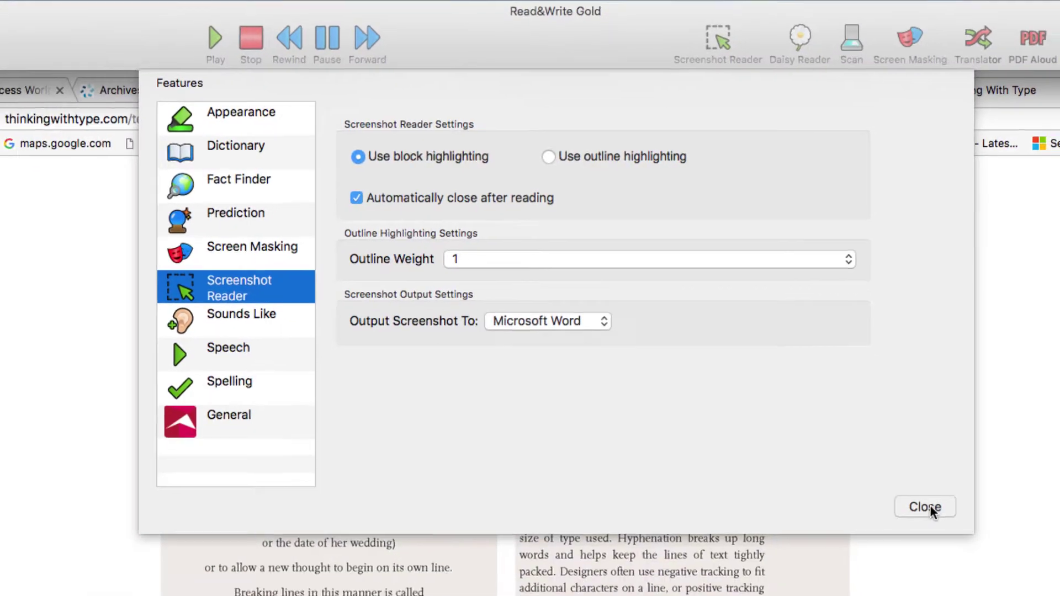
pyautogui.click(947, 577)
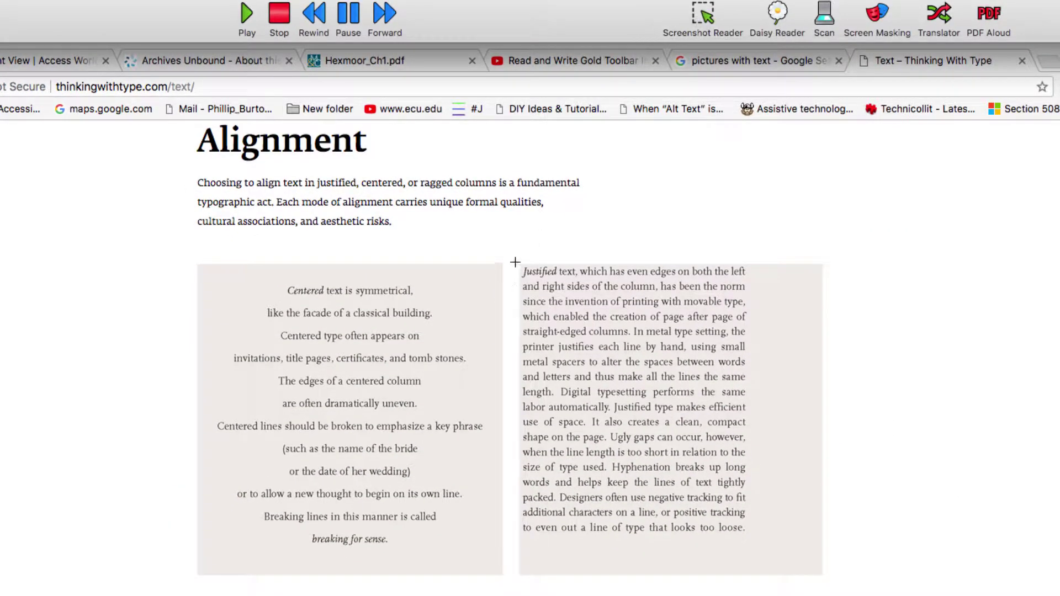
# - Capture the justified-text column on the web page with the Screenshot Reader and place the cursor in the resulting Word document
pyautogui.moveTo(515, 262); pyautogui.dragTo(760, 536)
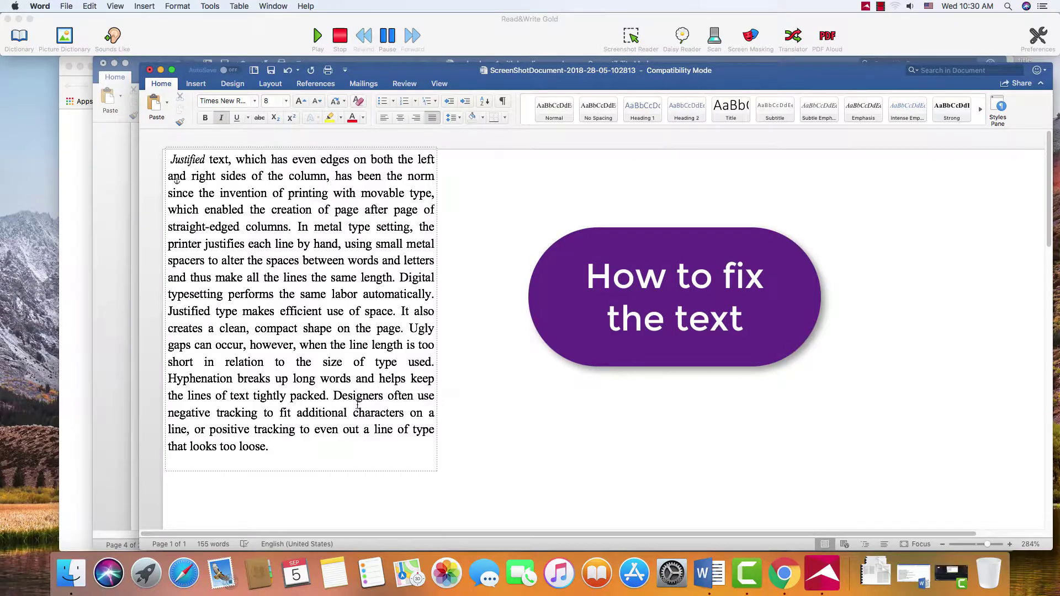
pyautogui.click(355, 411)
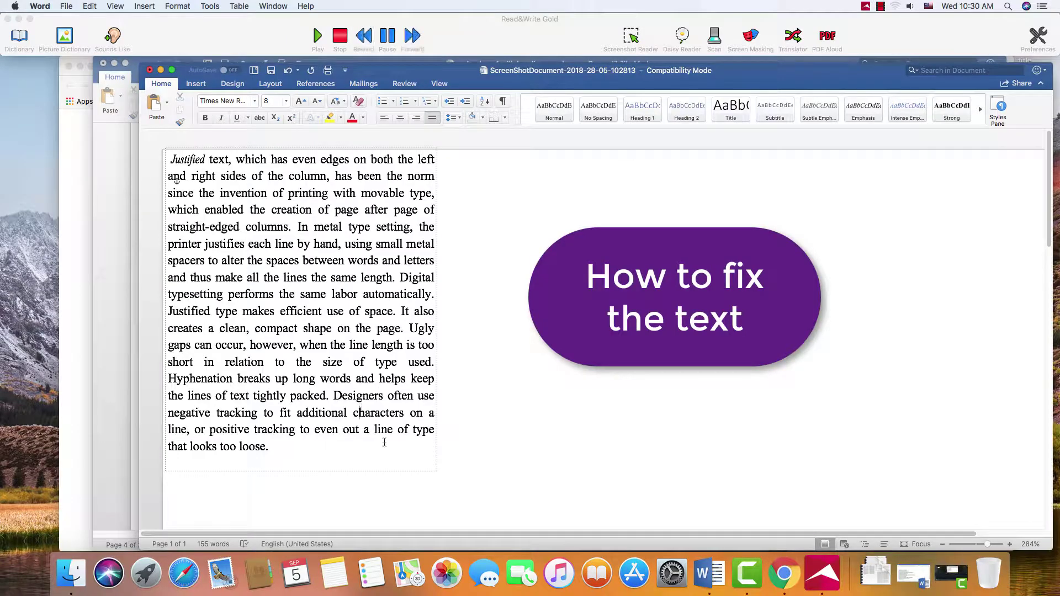
pyautogui.click(391, 472)
# - Cut all the captured text and close the screenshot document without saving
pyautogui.moveTo(274, 446); pyautogui.dragTo(169, 164)
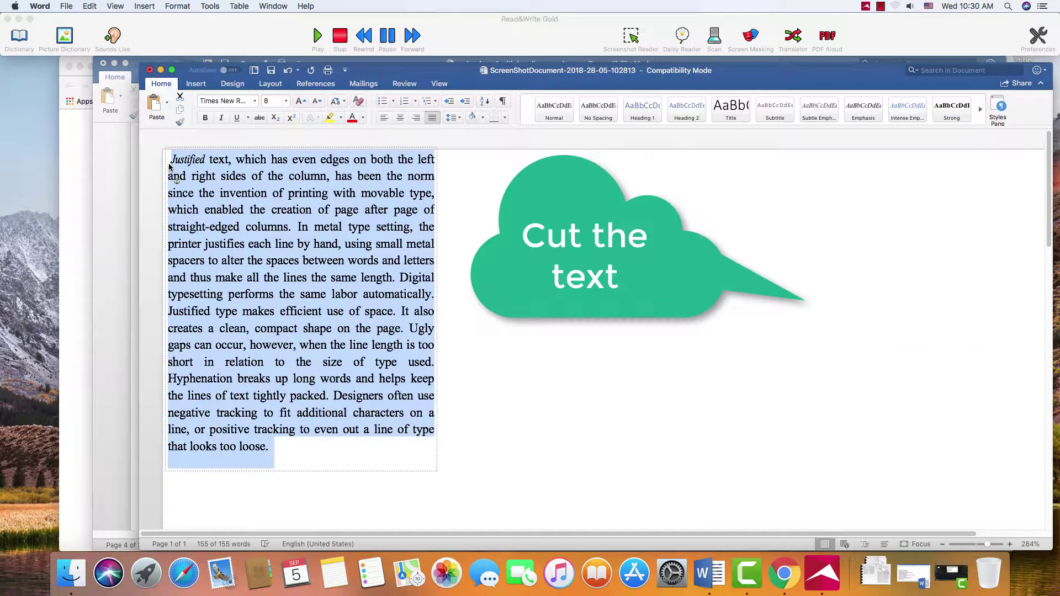
pyautogui.press('super+x')
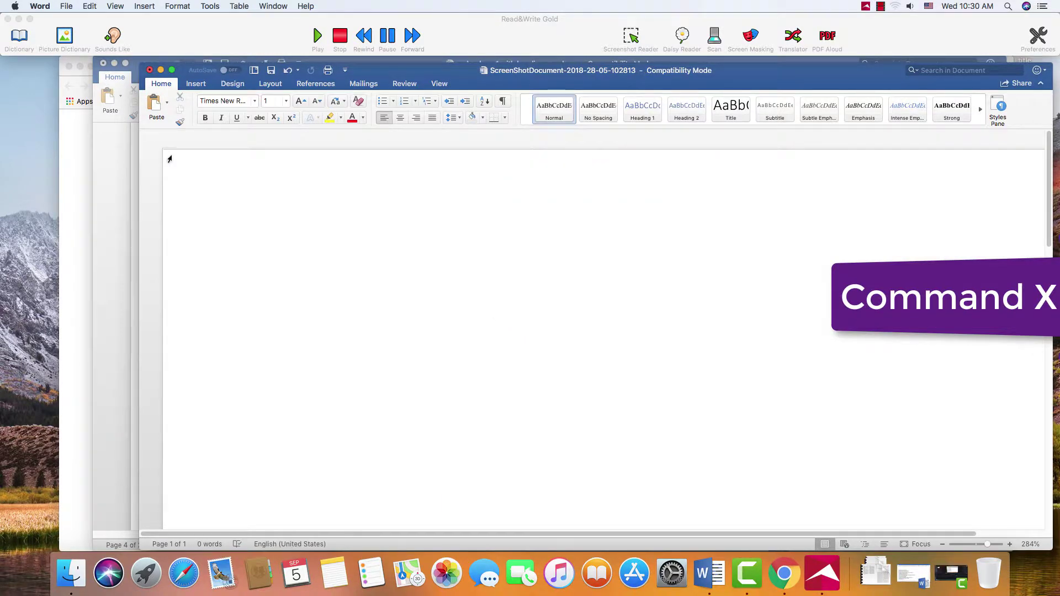
pyautogui.click(149, 70)
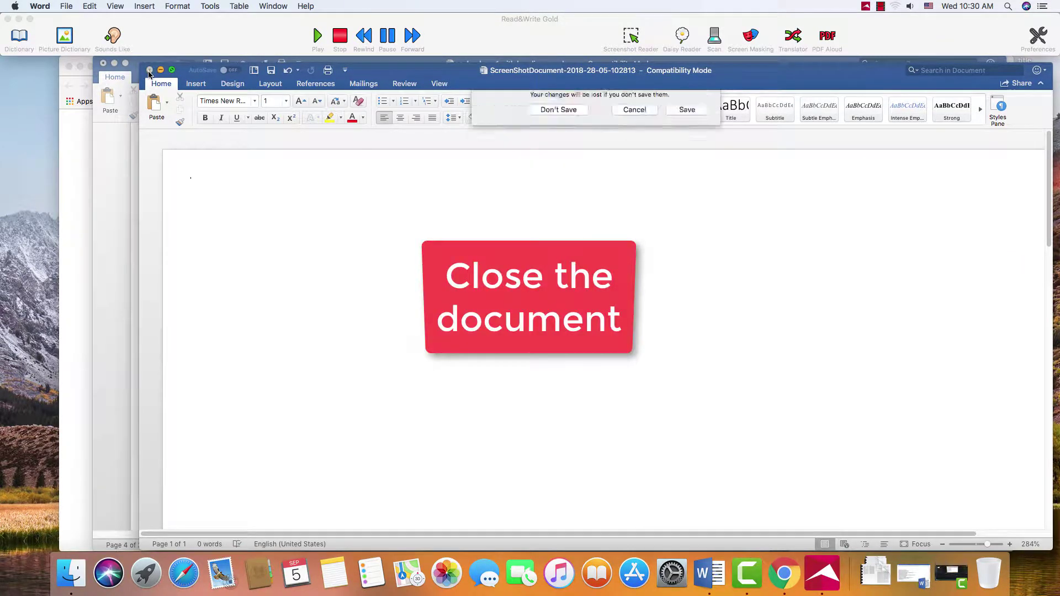
pyautogui.click(571, 162)
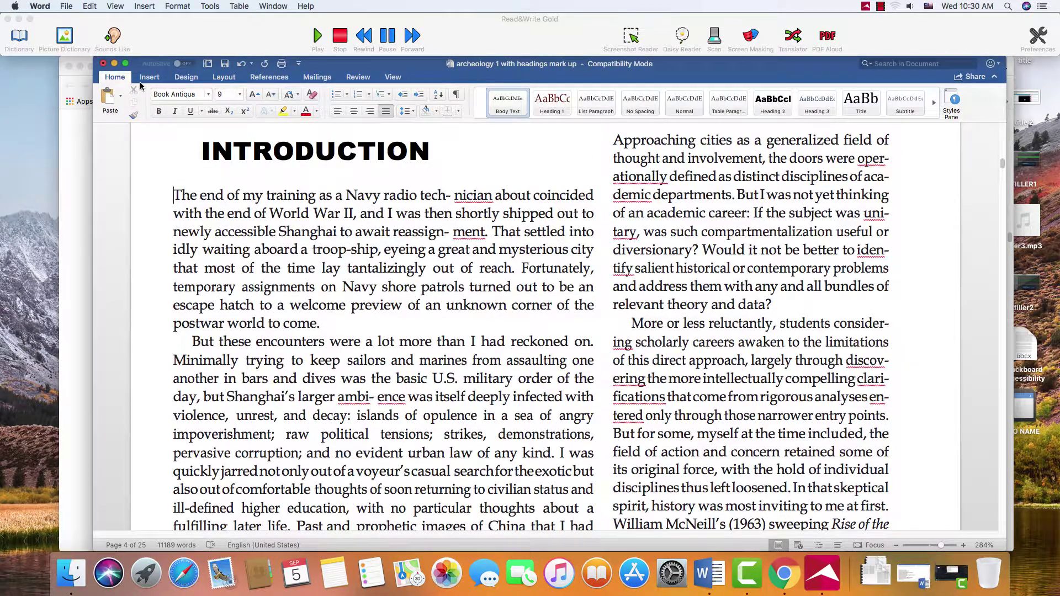
# - Create a new blank document and insert the cut text using Paste Special
pyautogui.press('super+n')
pyautogui.rightClick(190, 282)
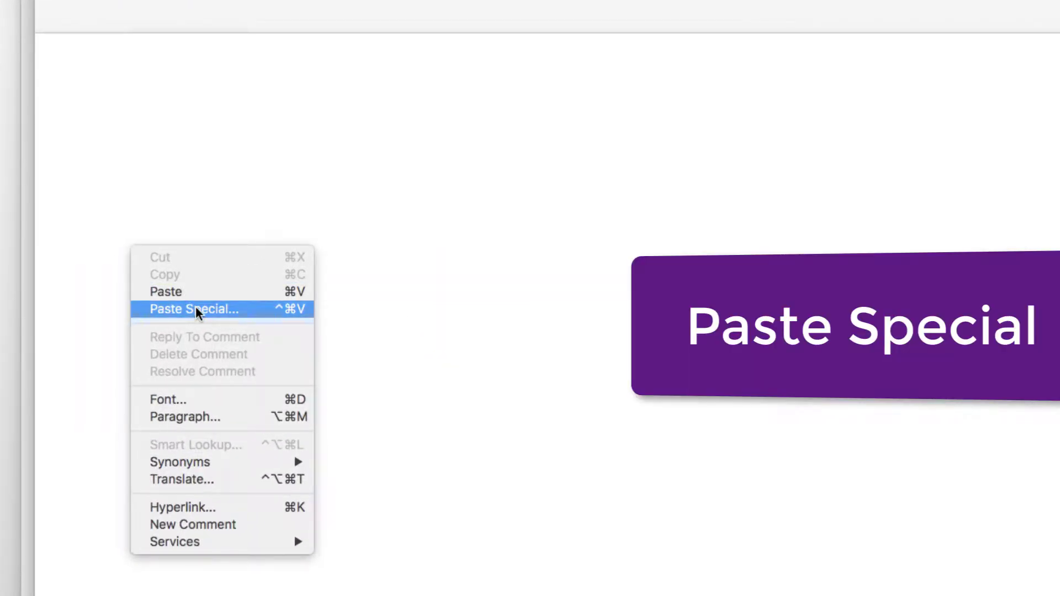
pyautogui.click(196, 309)
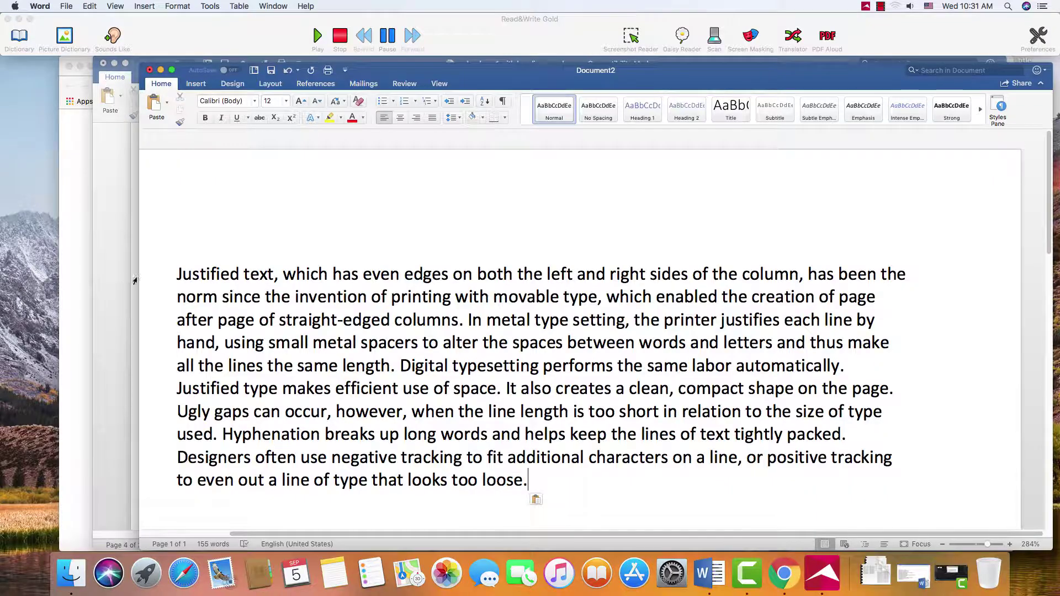
# - Have the words "Justified text" at the start of the pasted paragraph read aloud
pyautogui.moveTo(178, 274); pyautogui.dragTo(272, 278)
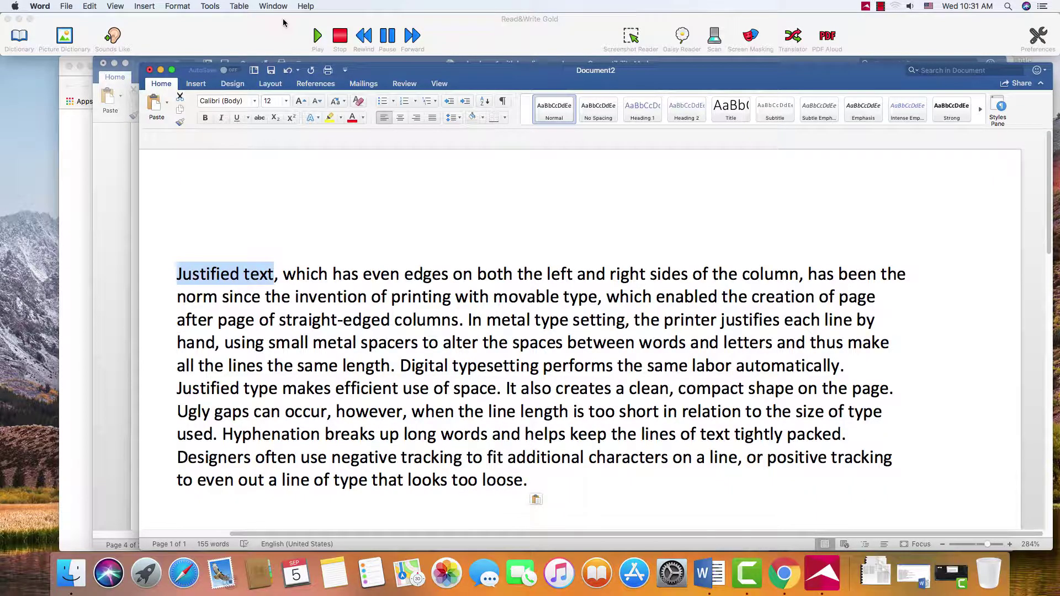
pyautogui.click(318, 37)
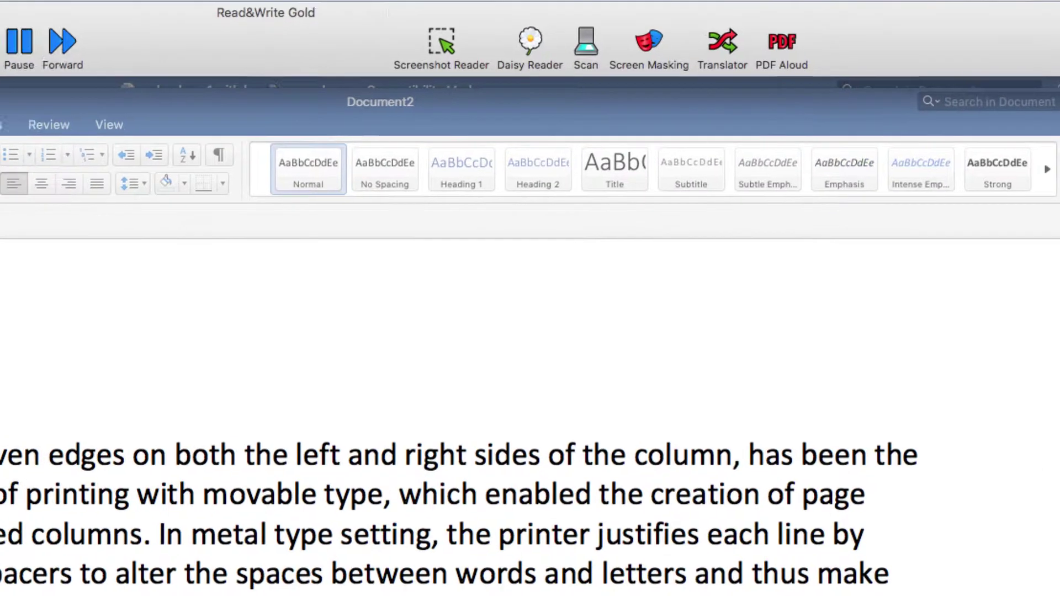
# - Open the voice settings from the Speech preferences of Read&Write Gold
pyautogui.click(1023, 30)
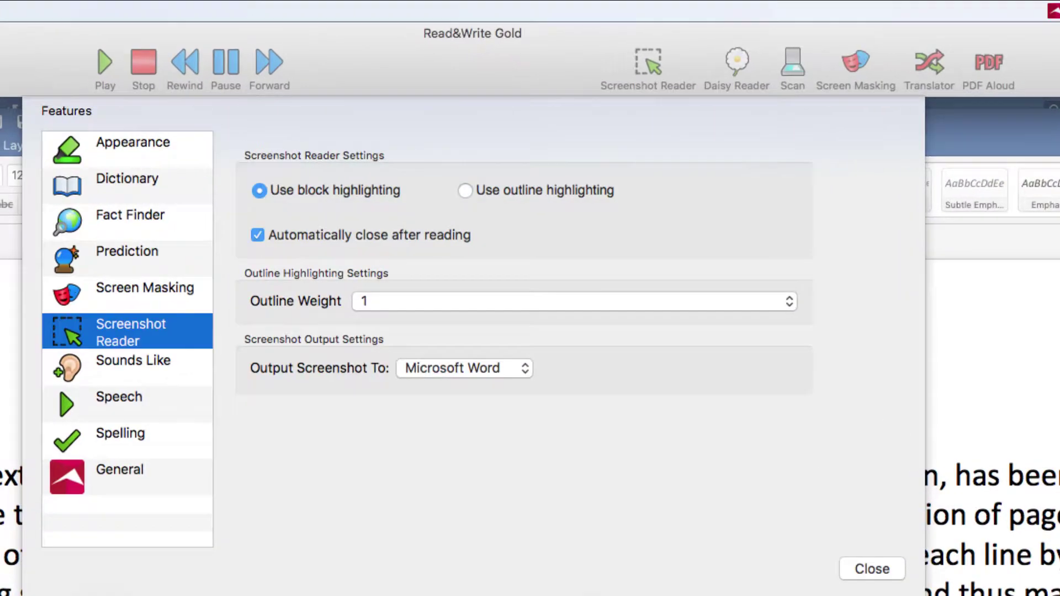
pyautogui.click(124, 399)
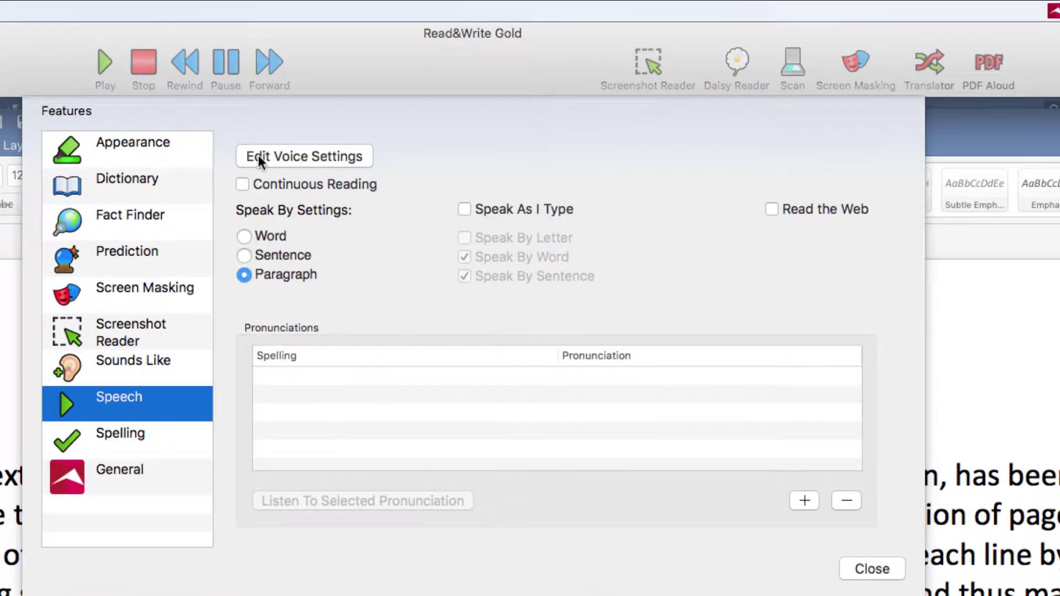
pyautogui.click(349, 157)
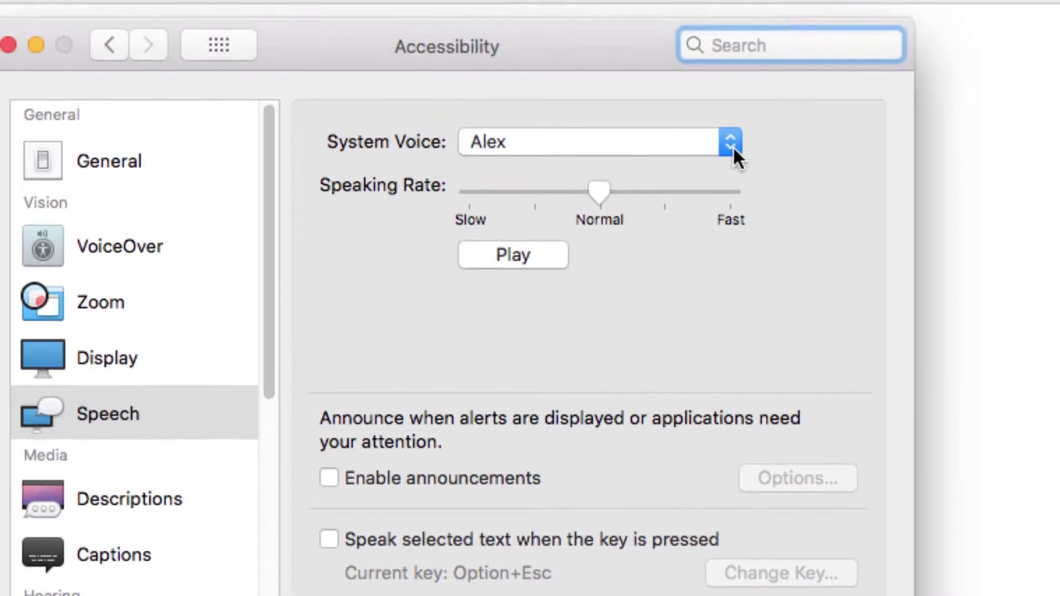
# - Set the system voice to Fred at the Fast speaking rate and preview it
pyautogui.click(731, 73)
pyautogui.click(505, 182)
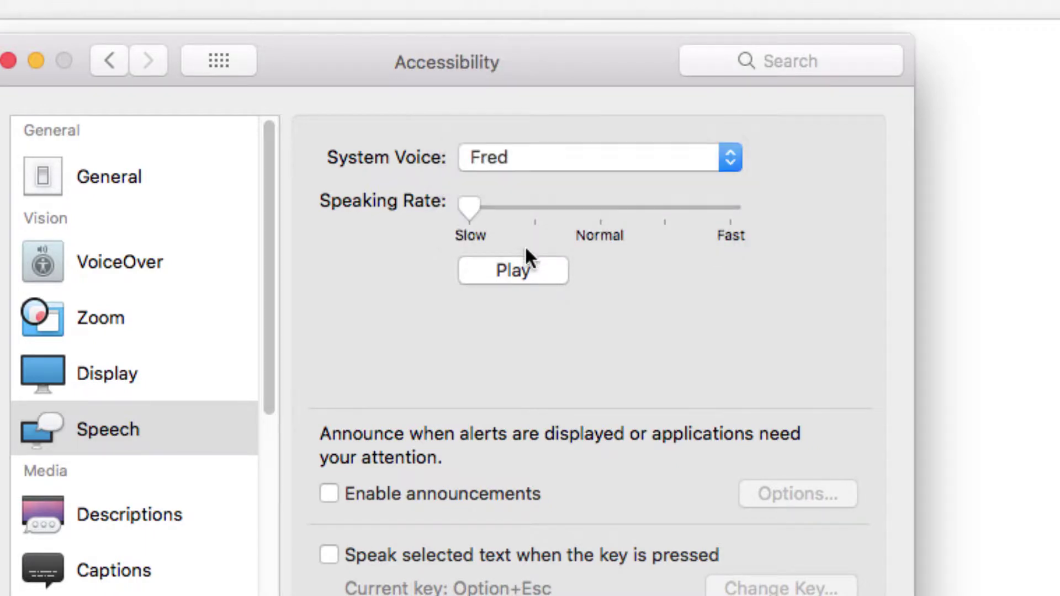
pyautogui.moveTo(469, 204); pyautogui.dragTo(738, 222)
pyautogui.click(548, 274)
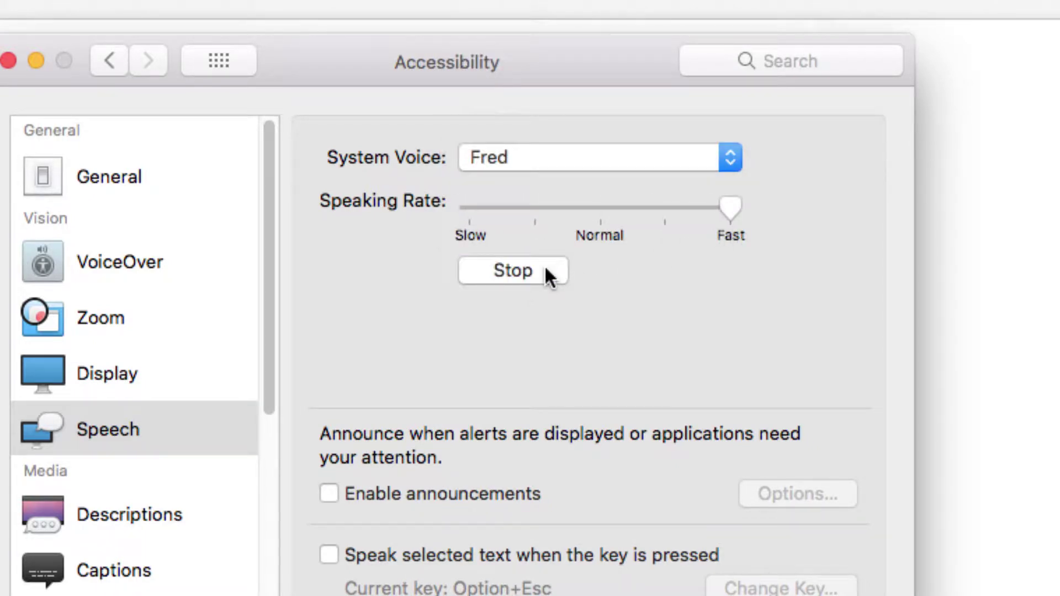
pyautogui.click(545, 268)
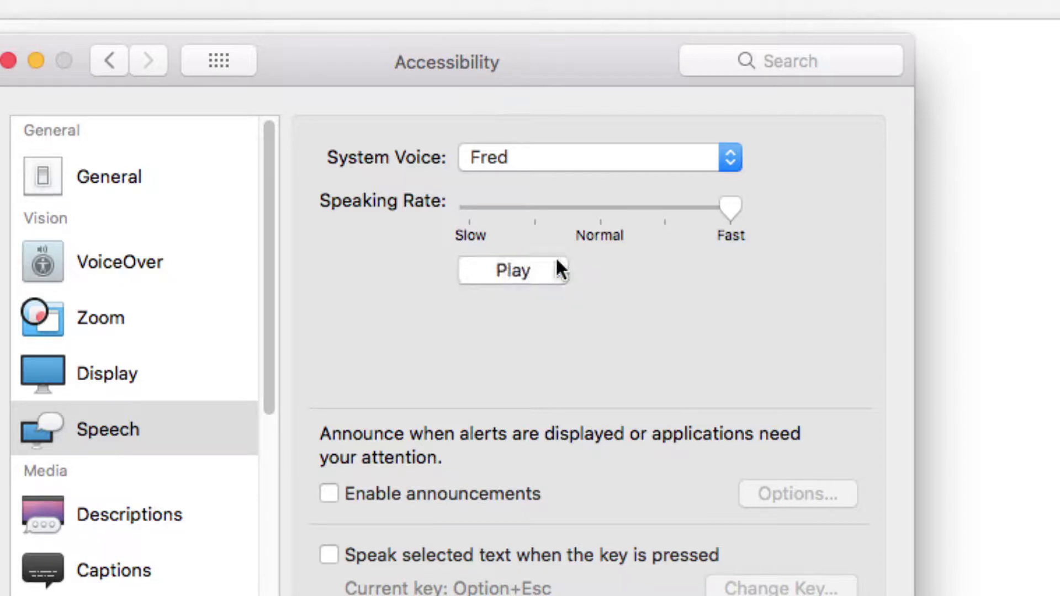
# - Change the system voice to Samantha
pyautogui.click(717, 156)
pyautogui.click(560, 132)
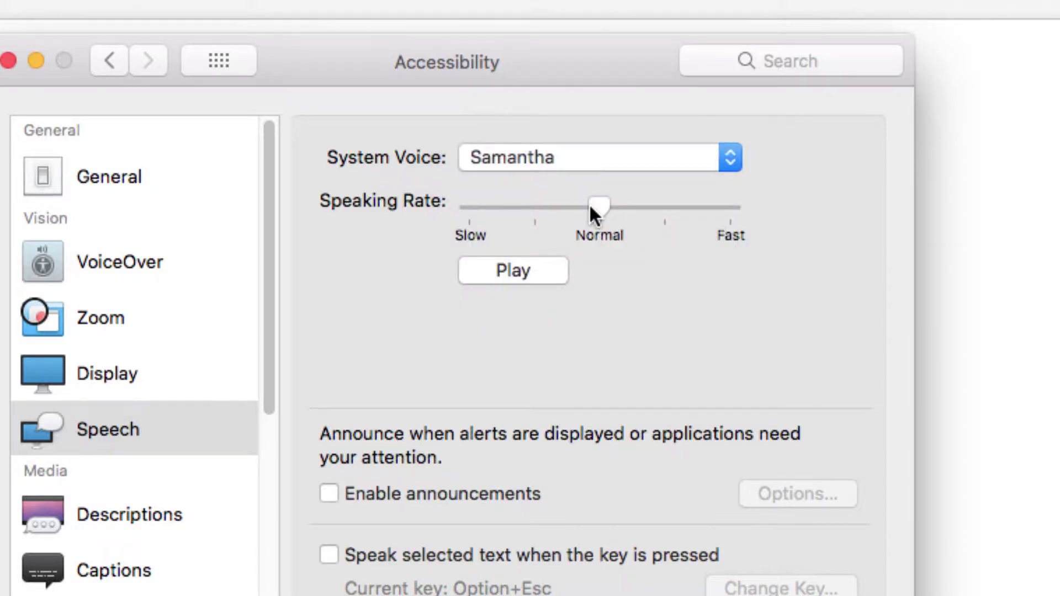
# - Preview the Samantha voice at the Slow and Fast speaking rates, then set the rate back to Normal and preview it again
pyautogui.click(495, 272)
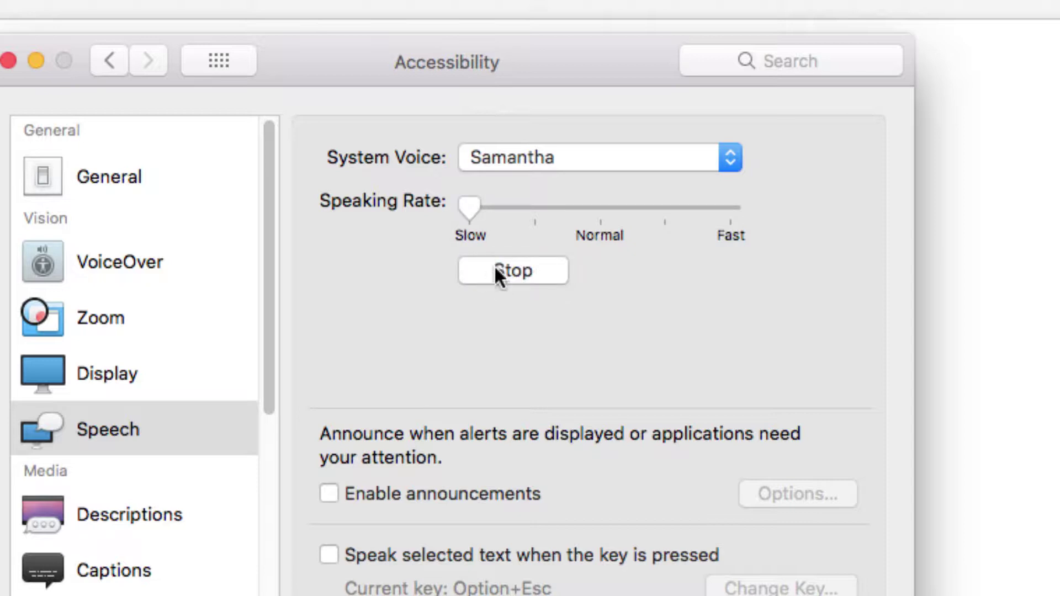
pyautogui.click(494, 266)
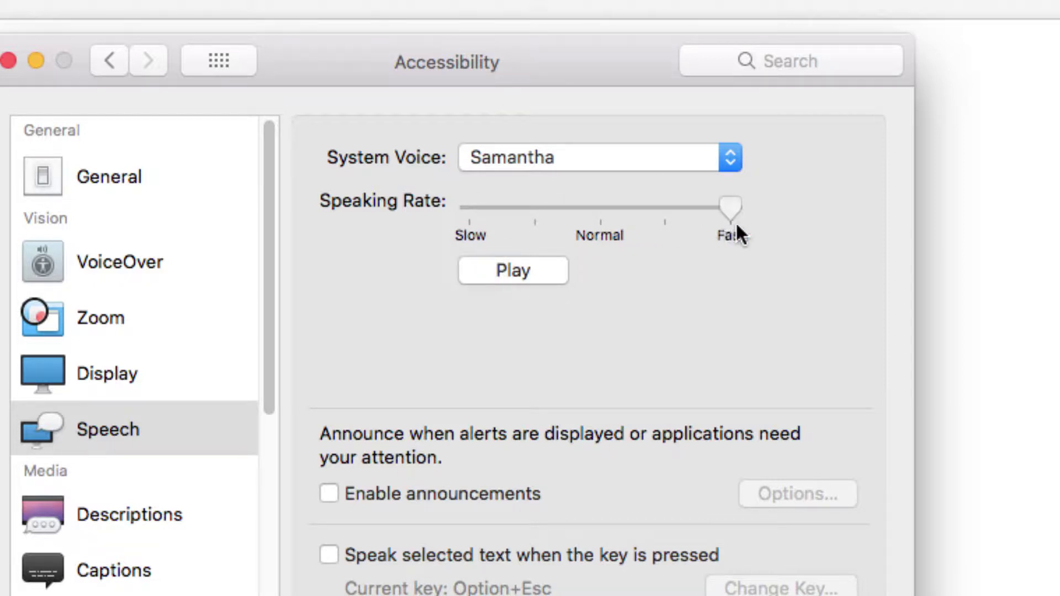
pyautogui.click(535, 273)
pyautogui.click(534, 266)
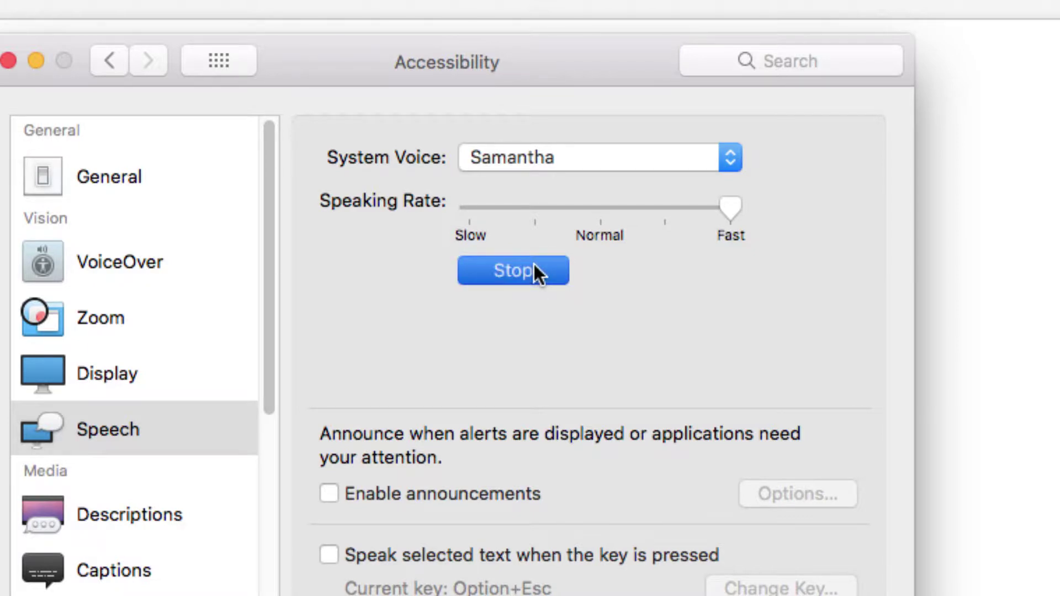
pyautogui.moveTo(608, 209); pyautogui.dragTo(597, 213)
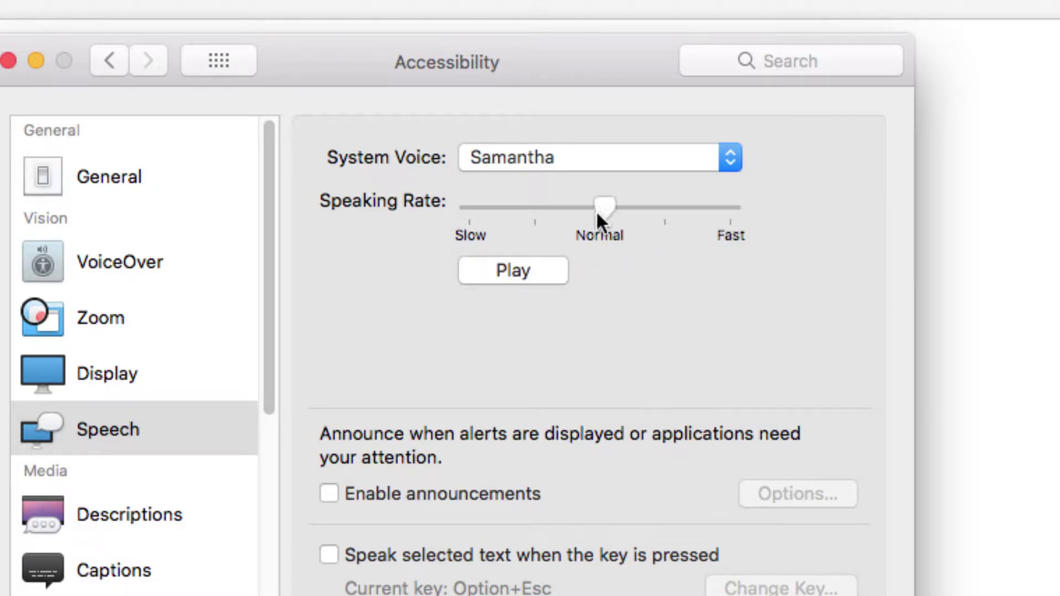
pyautogui.click(538, 272)
# - Change the system voice to Alex and preview it at the Normal speaking rate
pyautogui.click(728, 158)
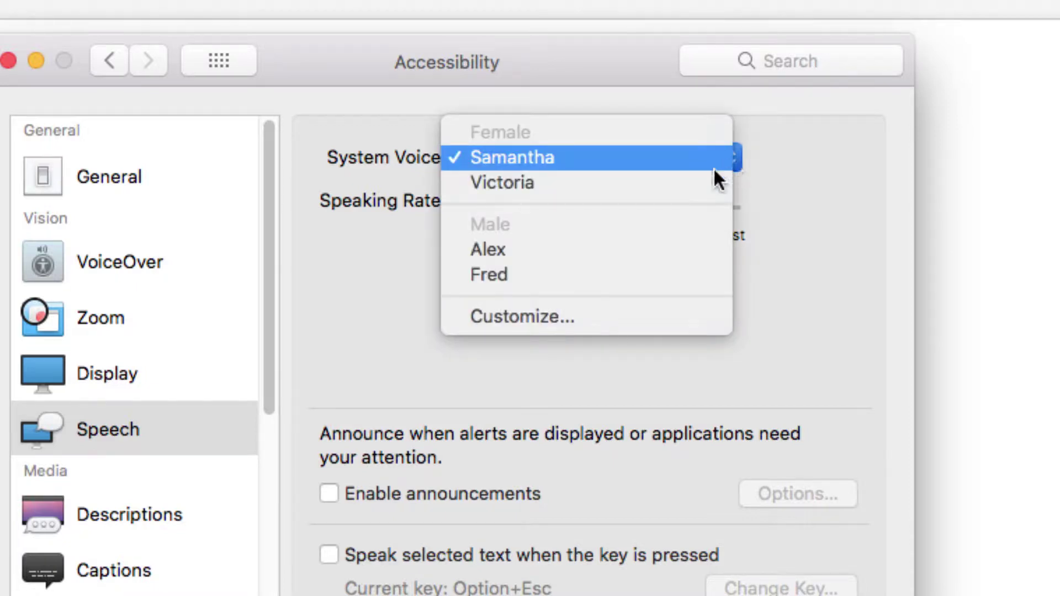
pyautogui.click(558, 253)
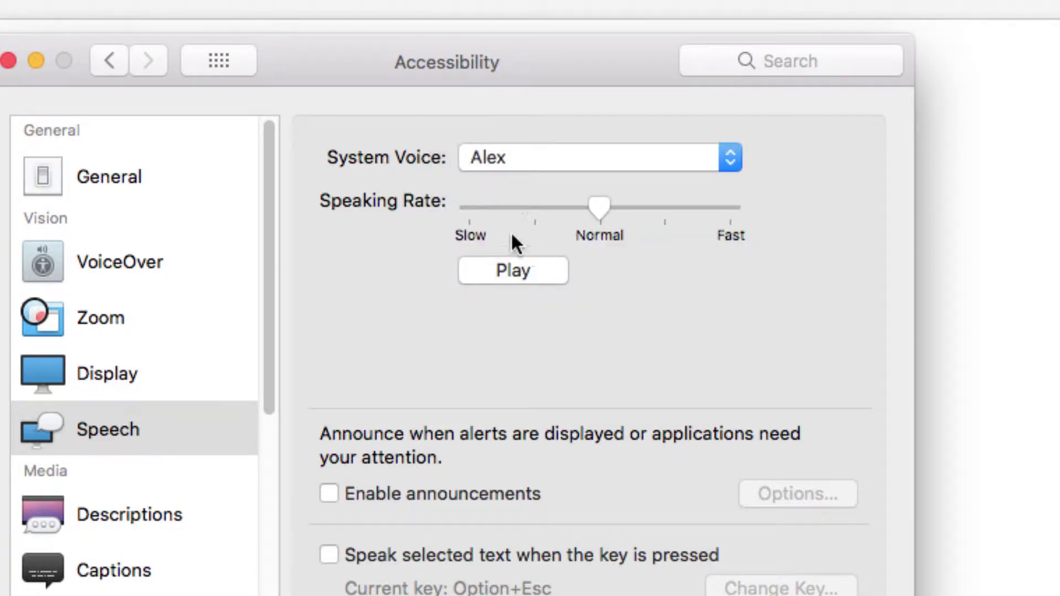
pyautogui.click(520, 270)
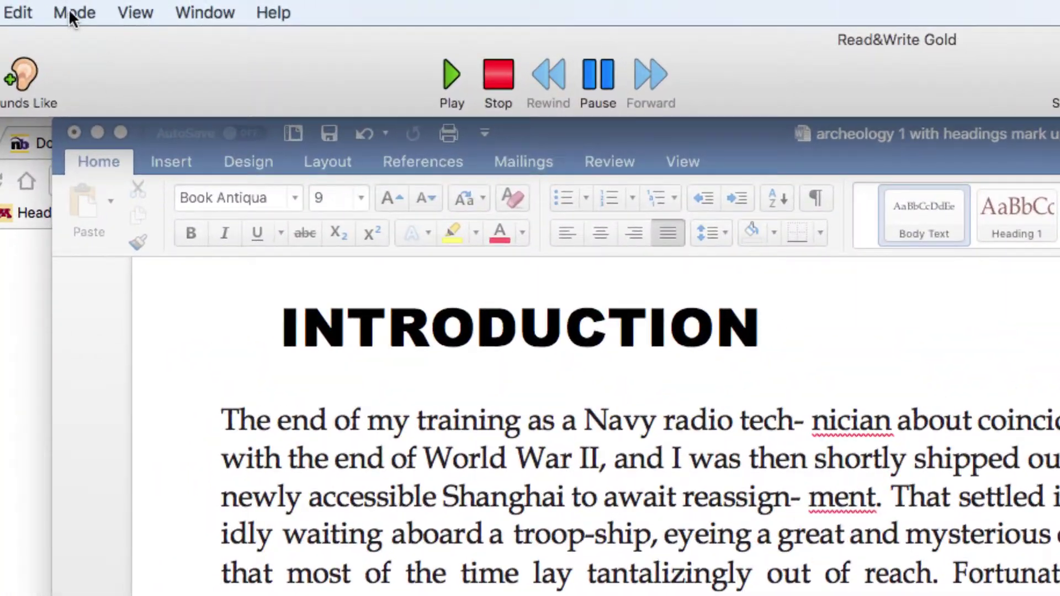
# - Have the first paragraph under INTRODUCTION read aloud with screen masking switched on, ending with the masking switched off
pyautogui.click(71, 17)
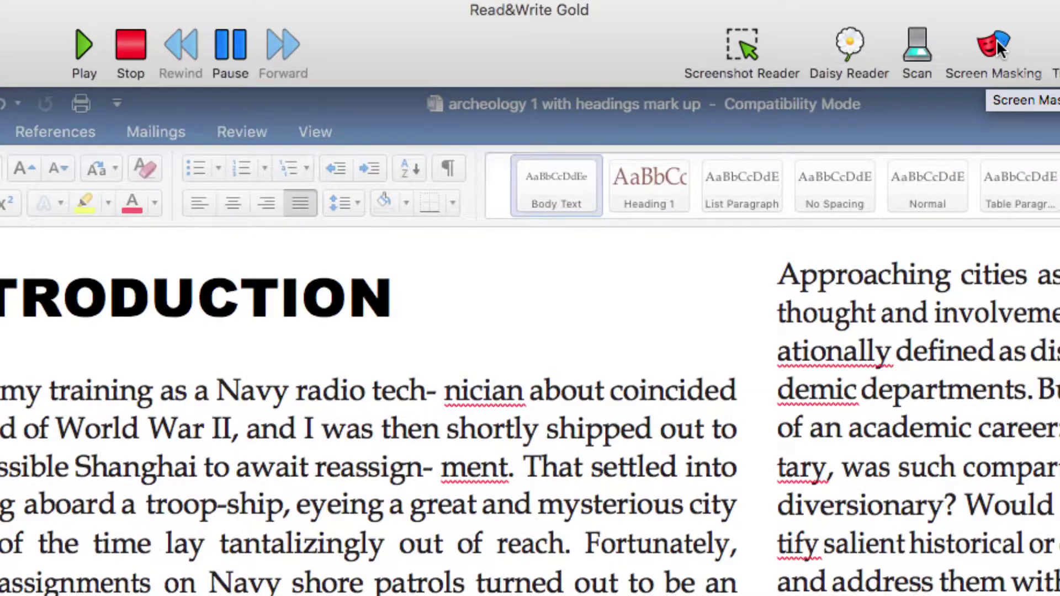
pyautogui.click(992, 44)
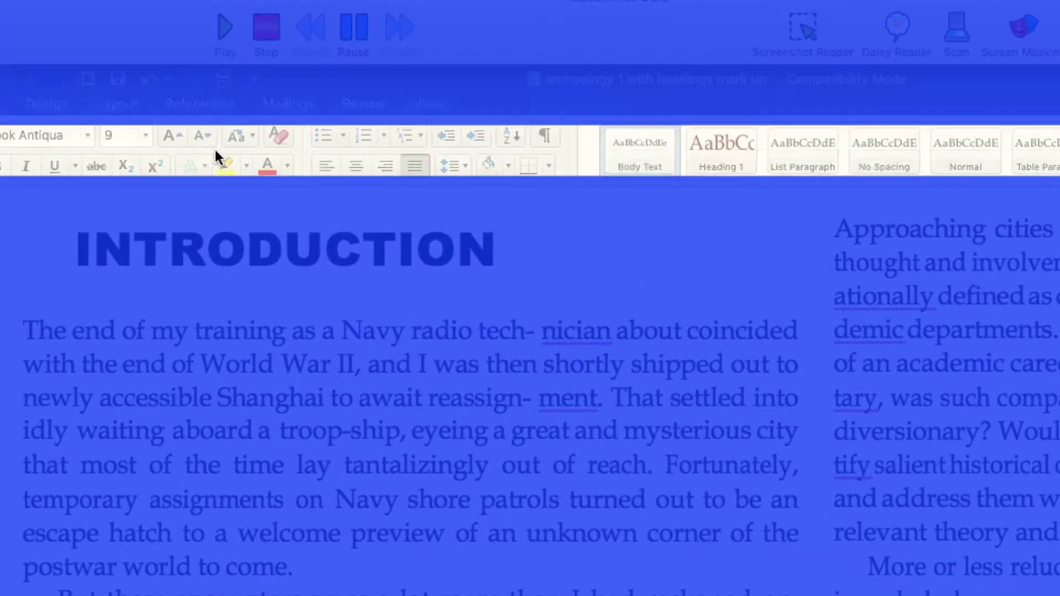
pyautogui.click(221, 30)
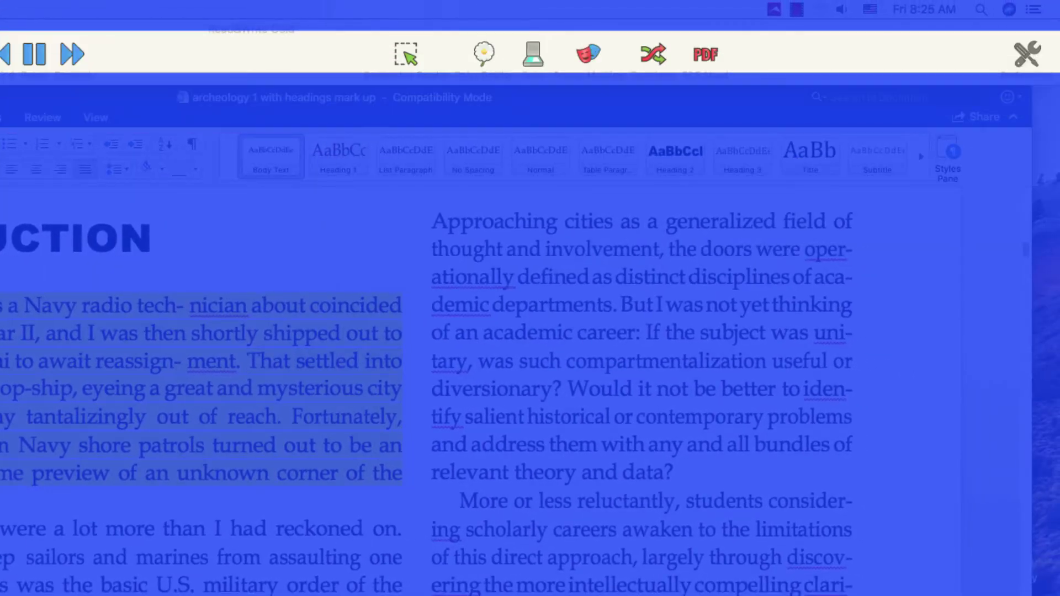
pyautogui.click(0, 52)
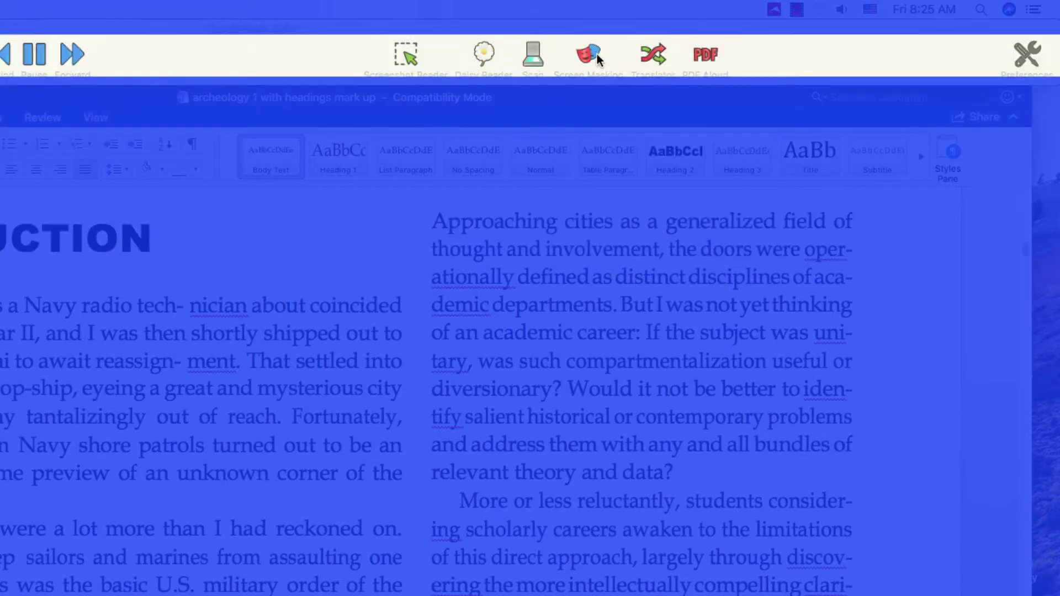
pyautogui.click(589, 55)
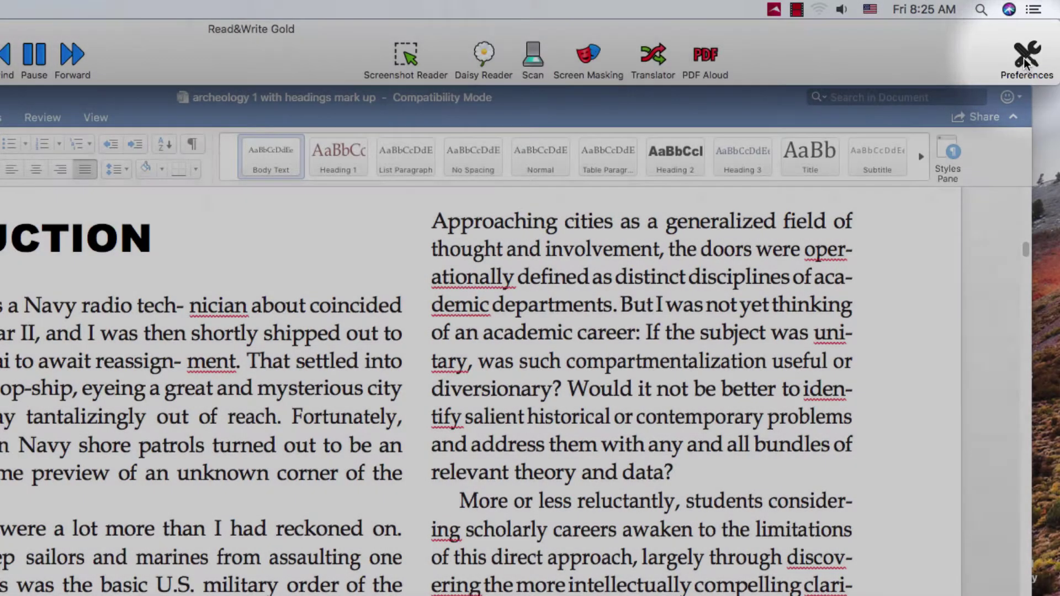
# - In the Screen Masking preferences, set the mouse spotlight to the thickest size and the mask color nearly transparent, and turn screen masking on
pyautogui.click(1024, 58)
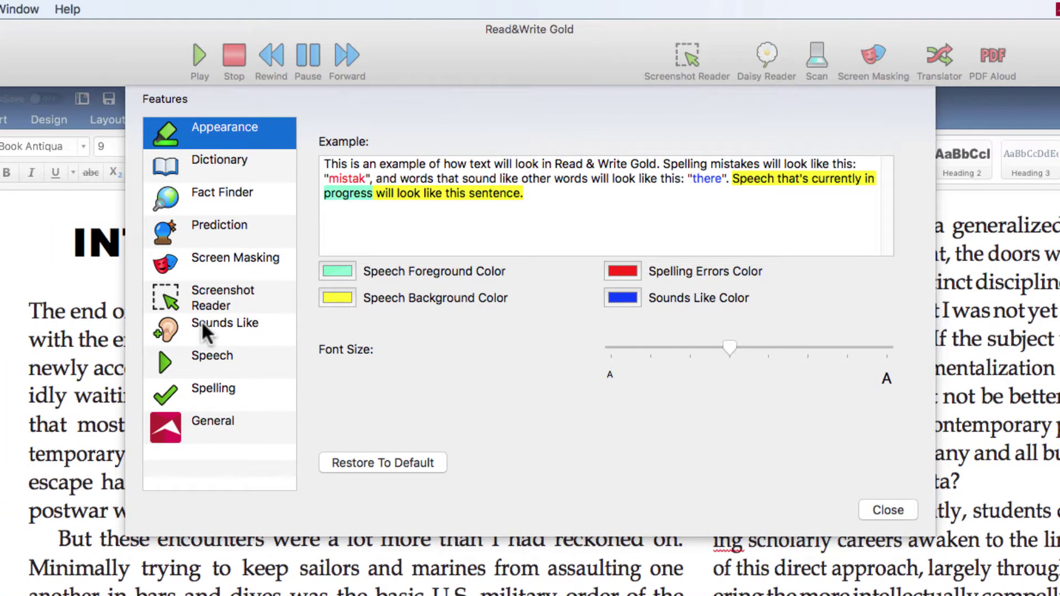
pyautogui.click(203, 256)
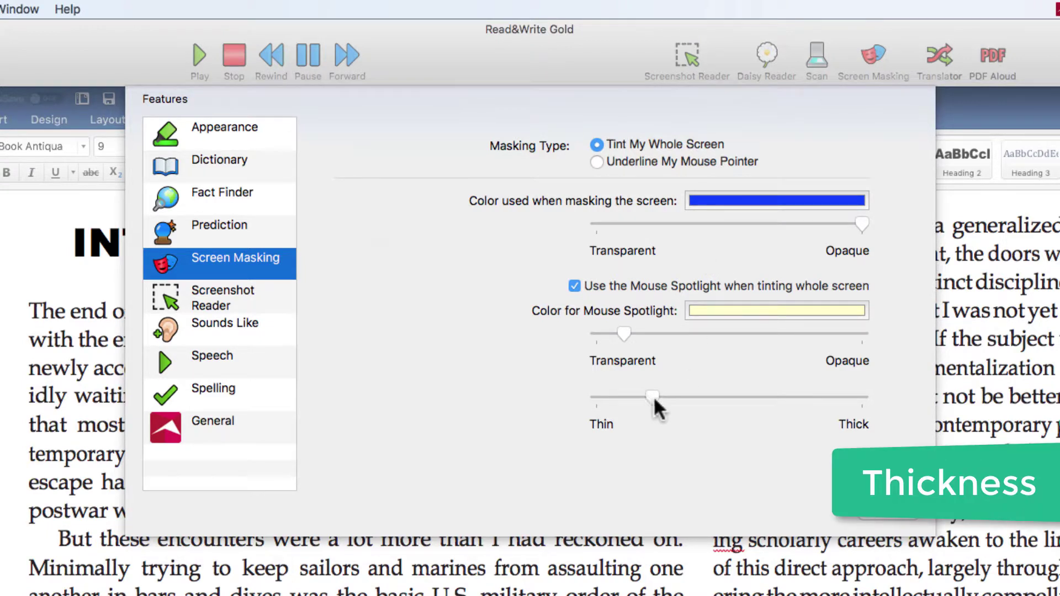
pyautogui.moveTo(860, 399); pyautogui.dragTo(868, 399)
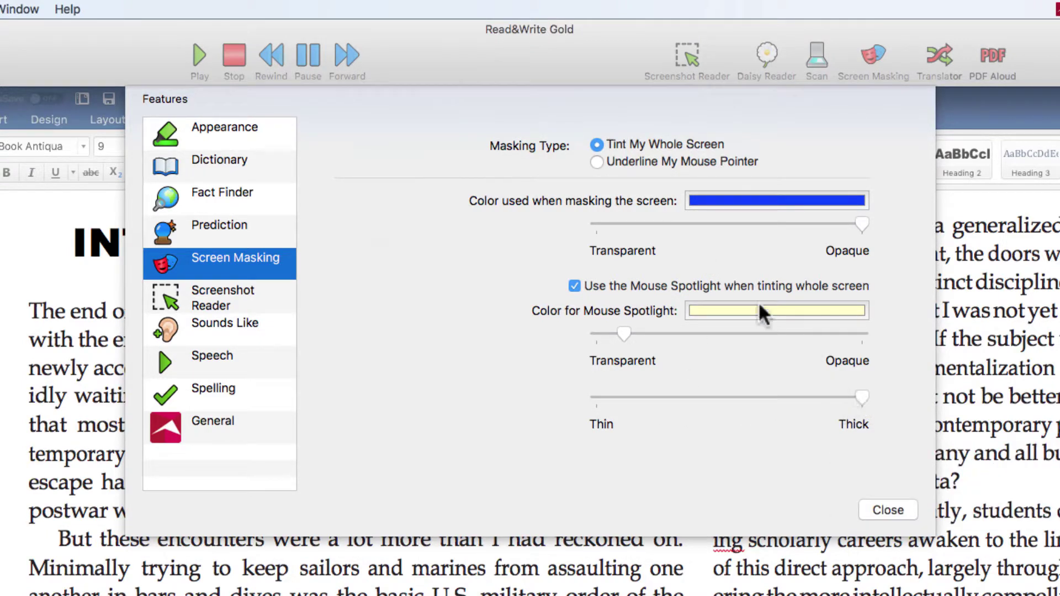
pyautogui.moveTo(860, 222); pyautogui.dragTo(630, 224)
pyautogui.click(883, 509)
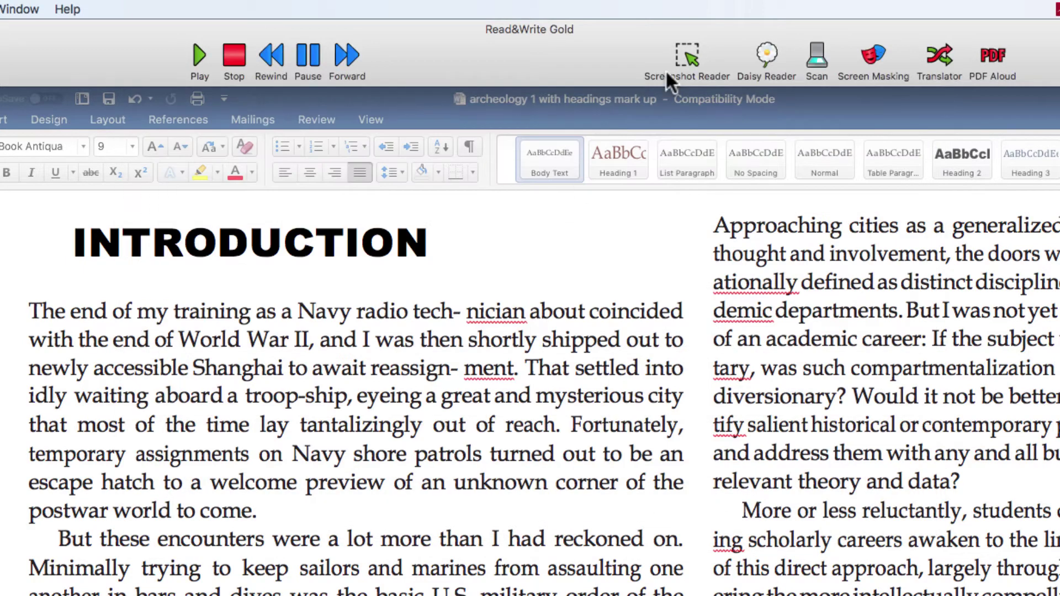
pyautogui.click(868, 56)
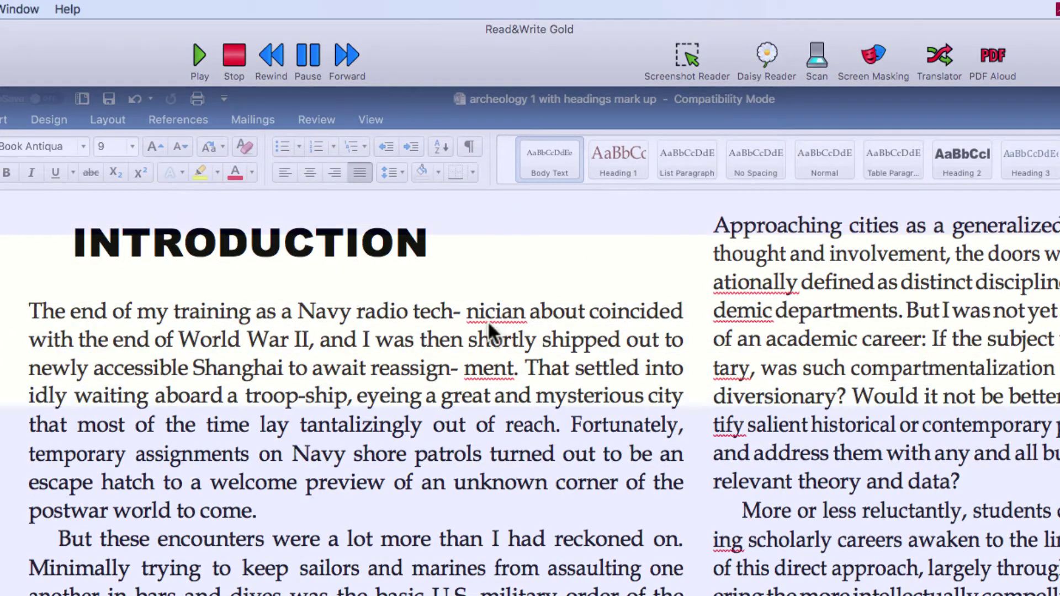